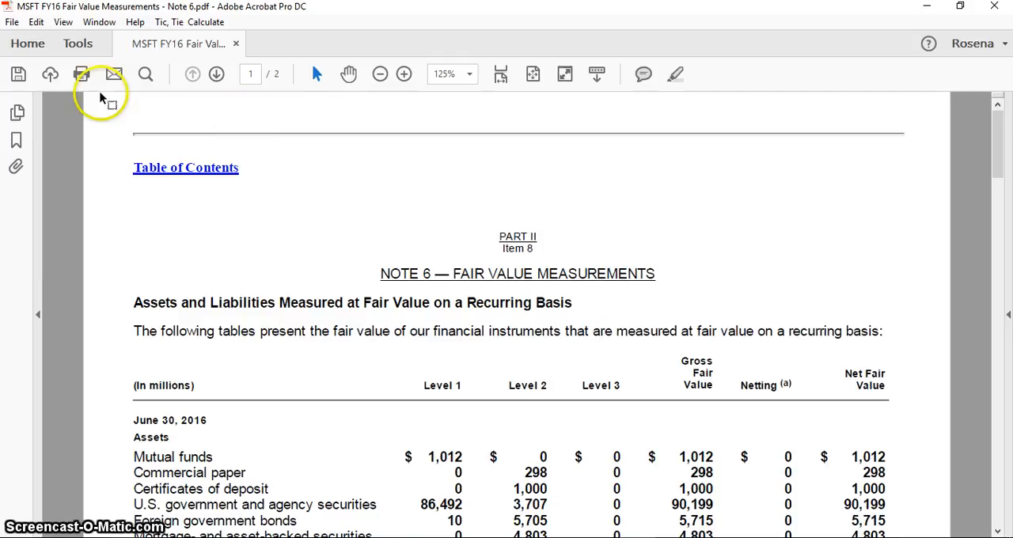
# Step: Open the Tic, Tie & Calculate add-on for the fair value measurements document
pyautogui.click(77, 46)
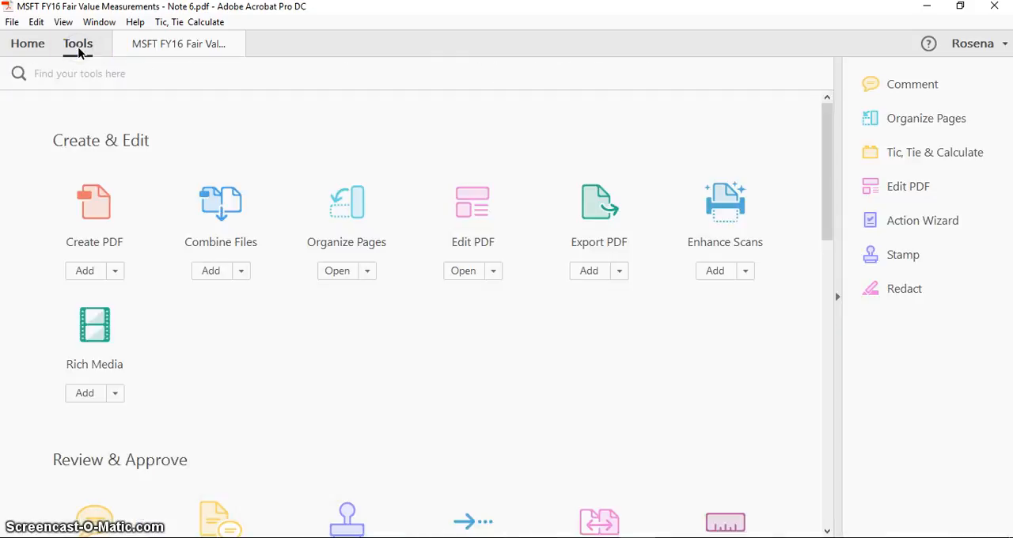
pyautogui.scroll(-12, 231, 285)
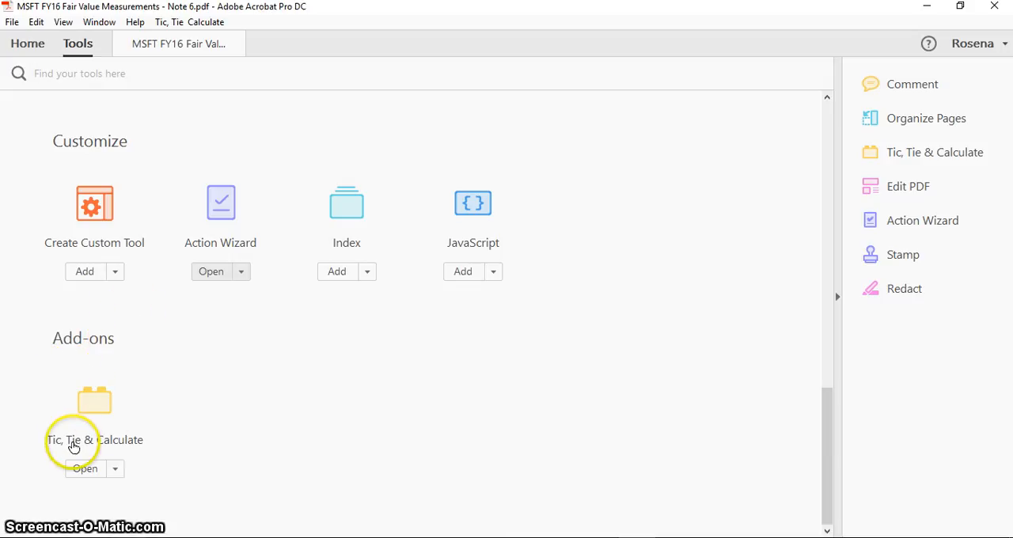
pyautogui.click(115, 470)
pyautogui.click(119, 496)
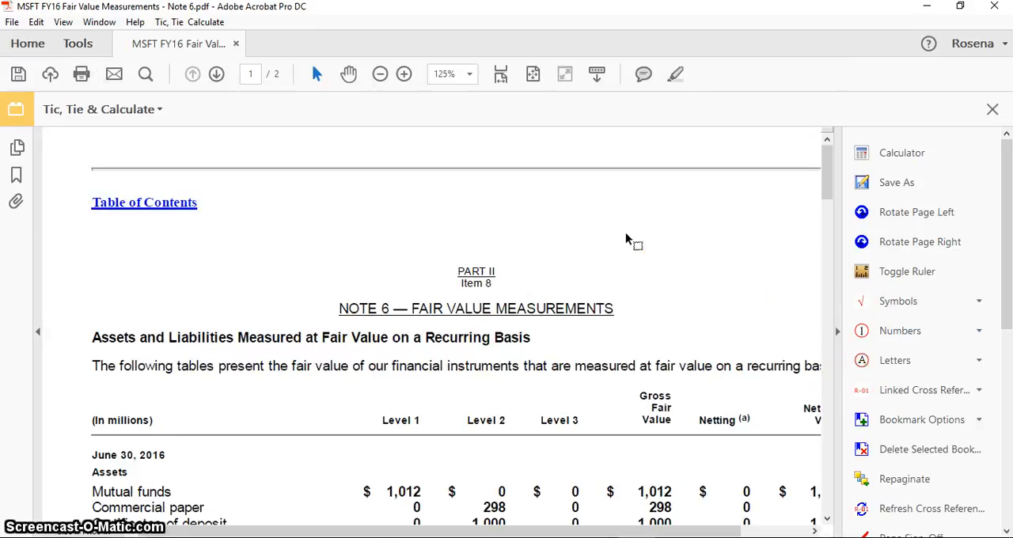
# Step: Look through the tools available in the Tic, Tie & Calculate add-on
pyautogui.scroll(-2, 625, 239)
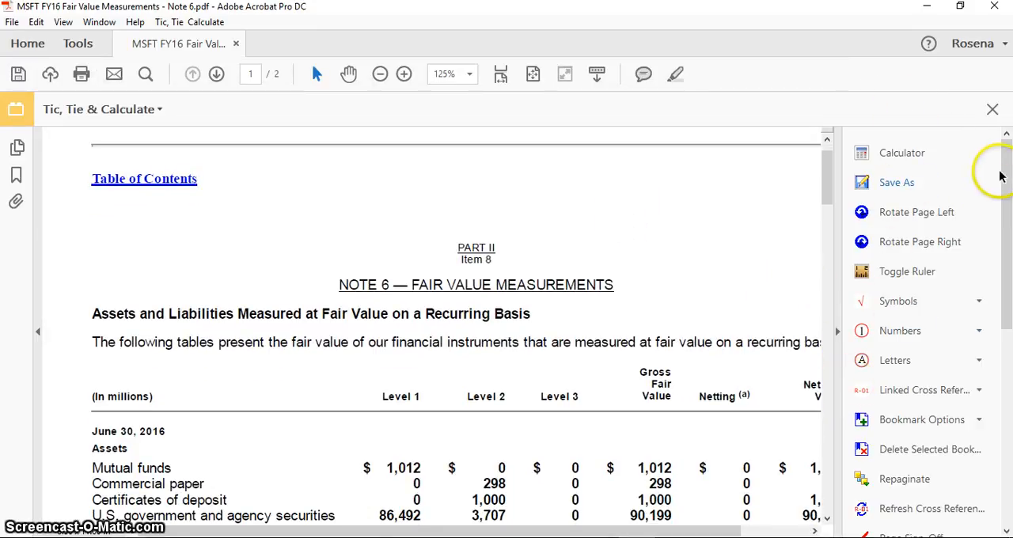
pyautogui.moveTo(1007, 168); pyautogui.dragTo(1007, 169)
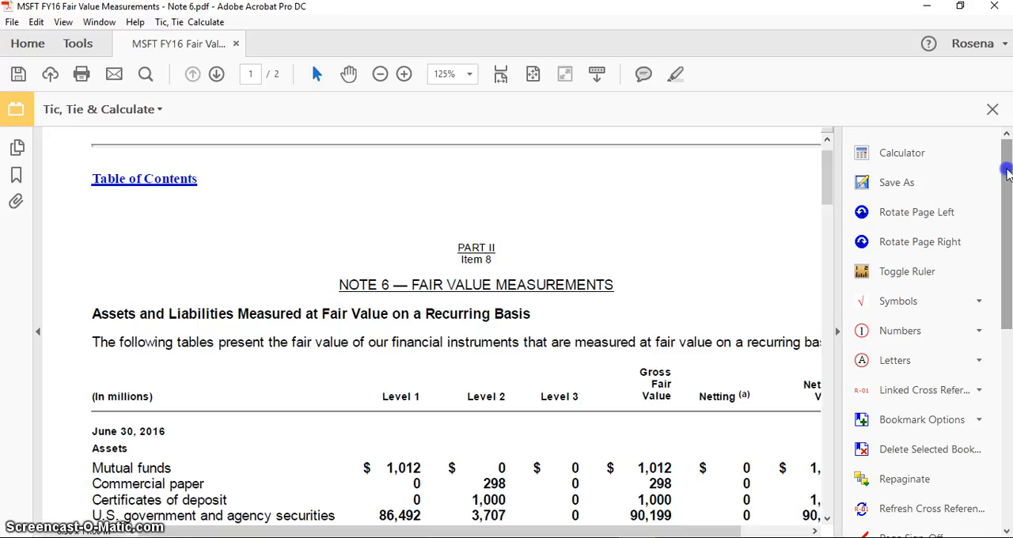
pyautogui.moveTo(1007, 174); pyautogui.dragTo(1007, 175)
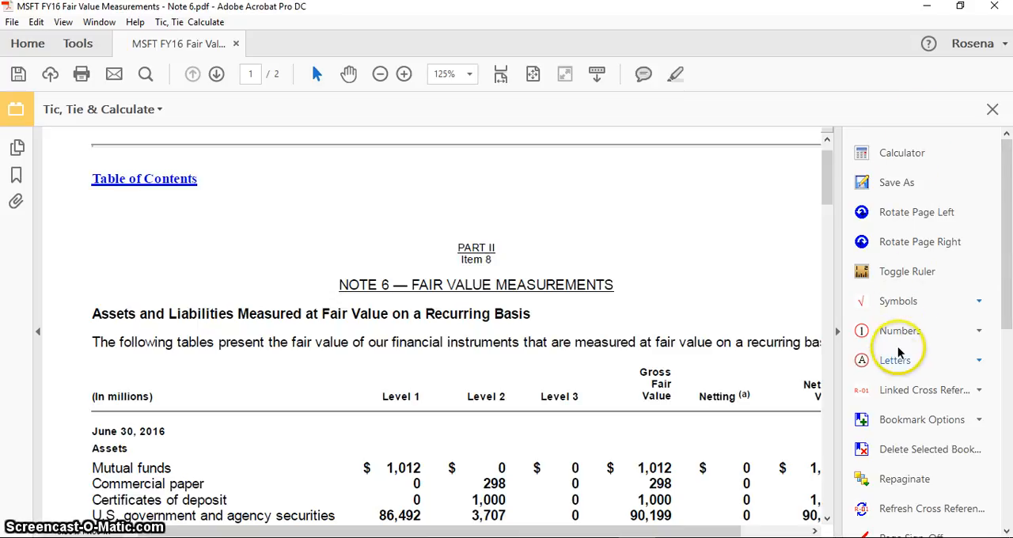
pyautogui.moveTo(1007, 311); pyautogui.dragTo(1008, 438)
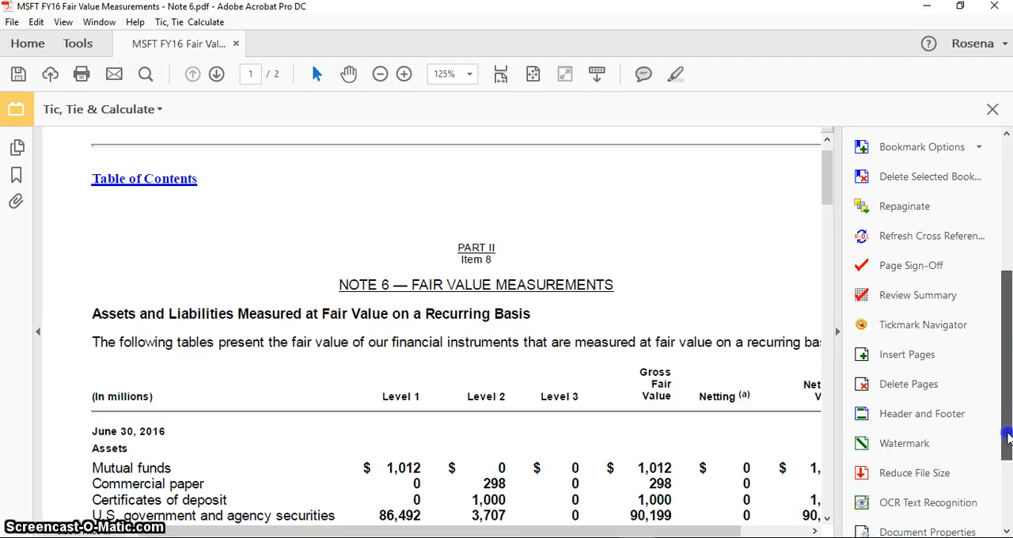
pyautogui.moveTo(1008, 438); pyautogui.dragTo(1008, 316)
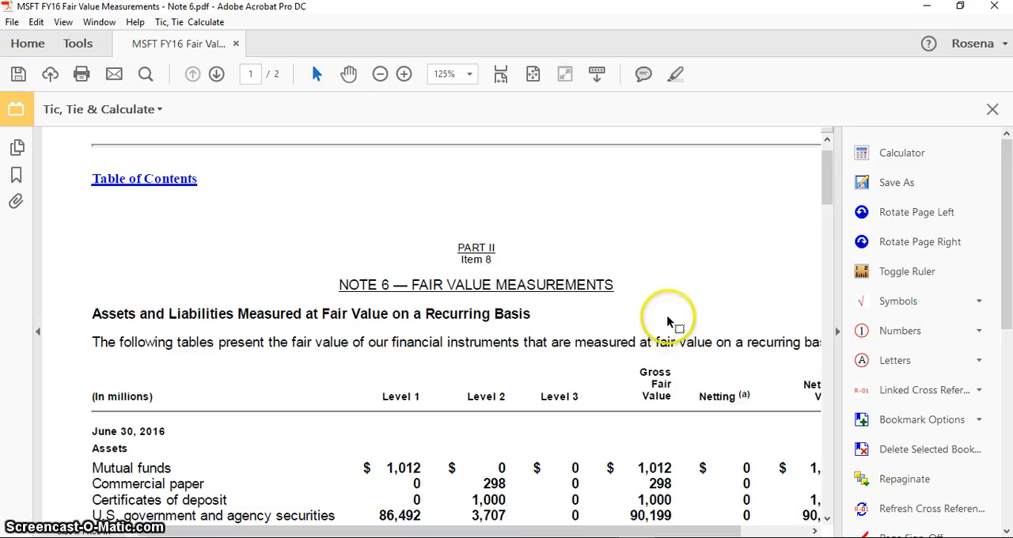
pyautogui.scroll(-1, 668, 316)
pyautogui.scroll(1, 669, 303)
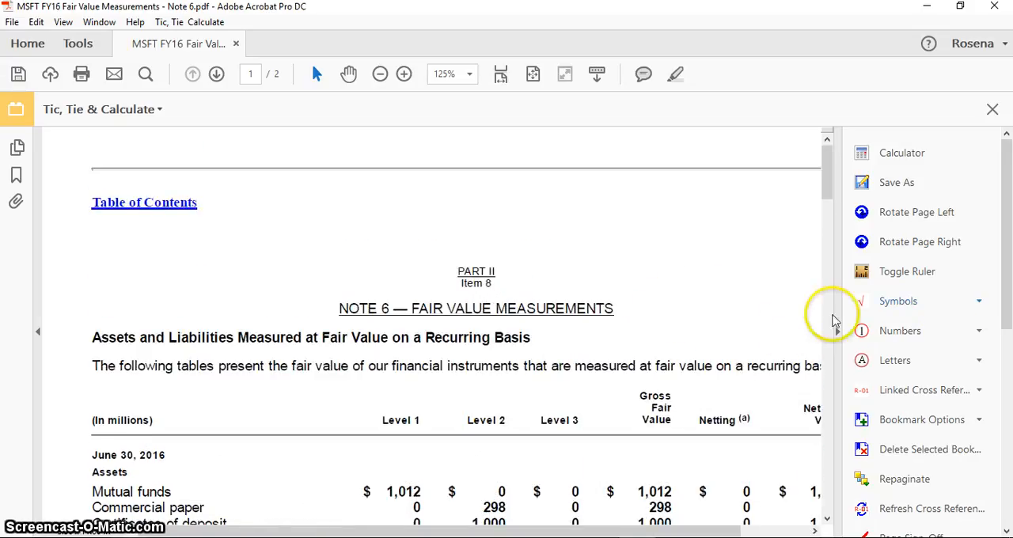
# Step: Stamp the Prepared By Client (PBC) symbol above the header line near page 1's upper-right corner and enlarge it
pyautogui.click(983, 302)
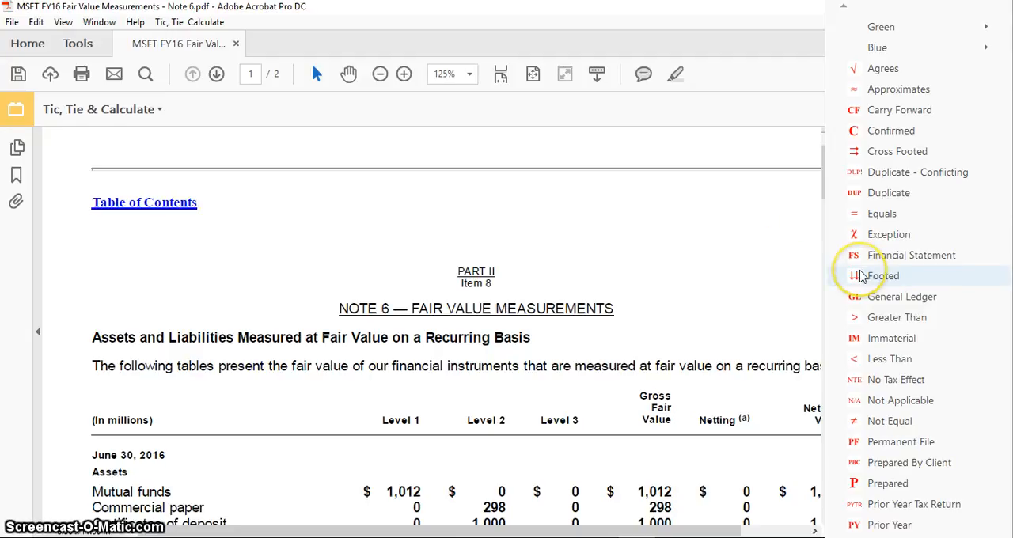
pyautogui.click(890, 467)
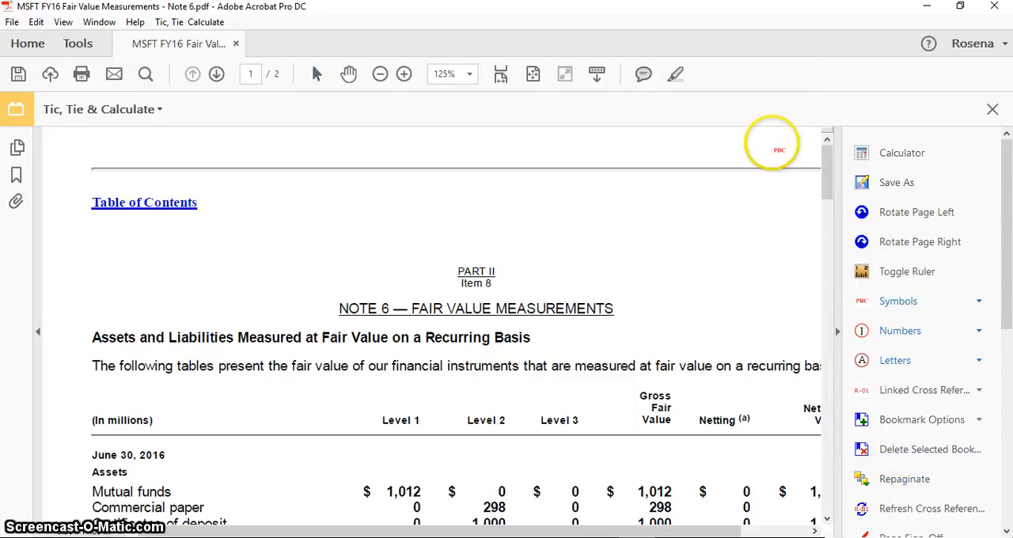
pyautogui.click(771, 143)
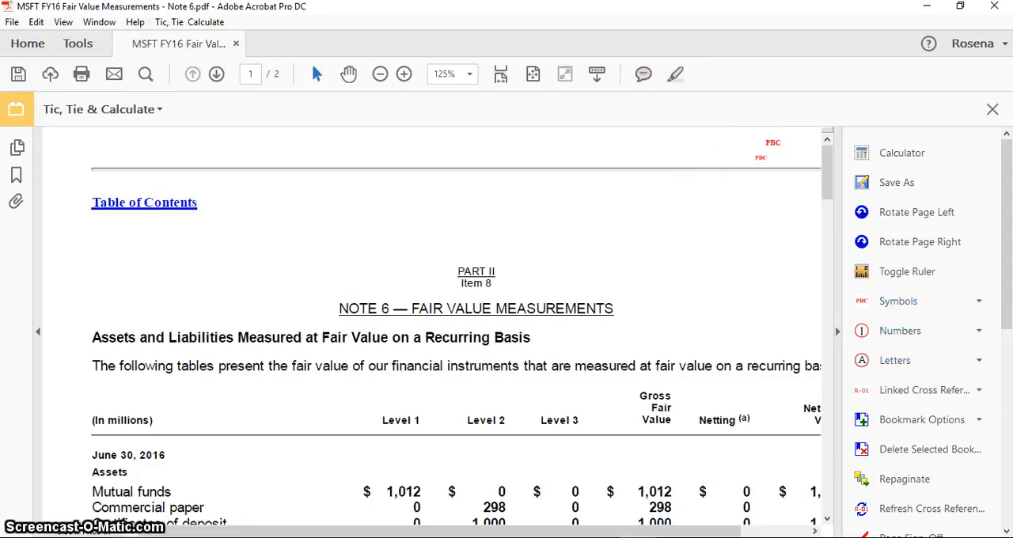
pyautogui.press('Escape')
pyautogui.click(775, 141)
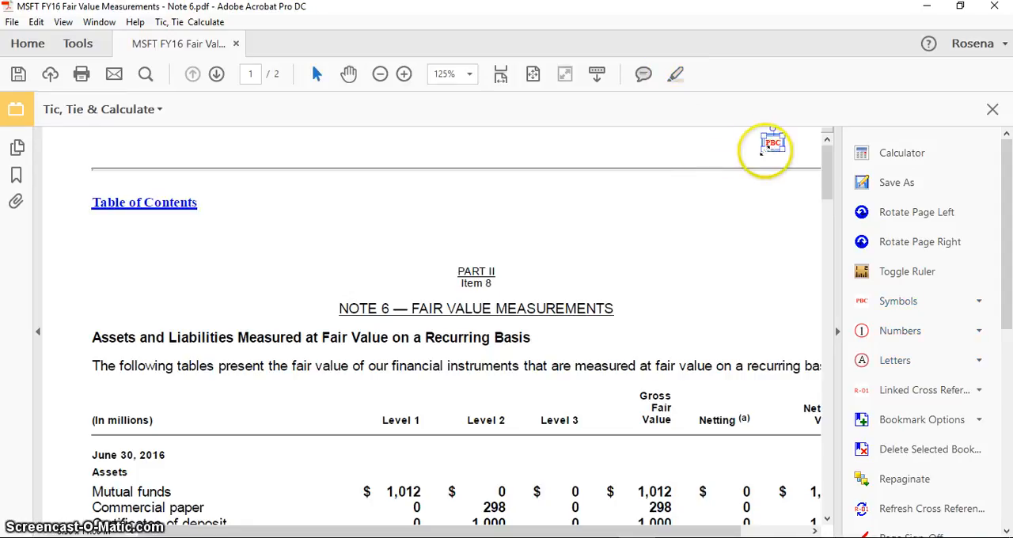
pyautogui.moveTo(762, 152); pyautogui.dragTo(794, 150)
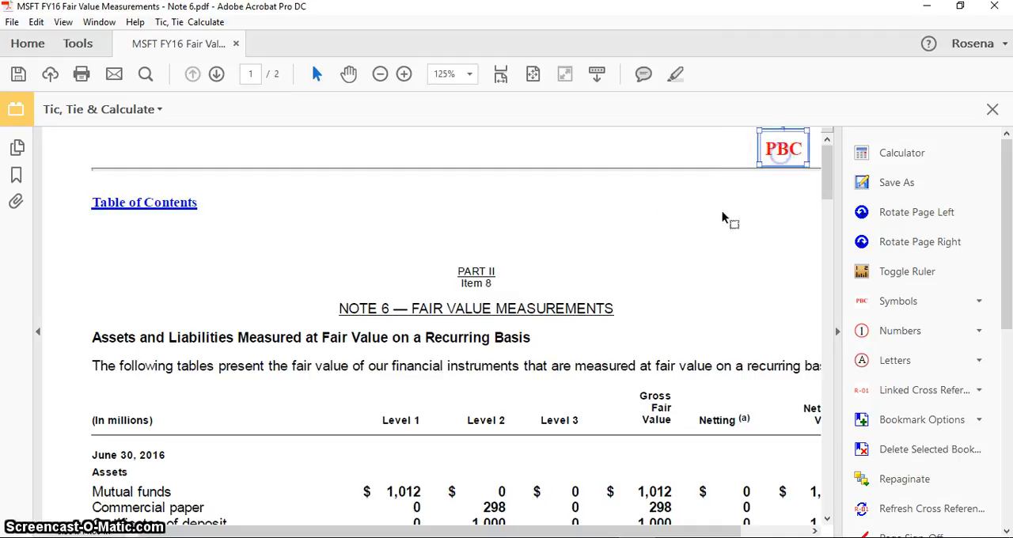
pyautogui.click(685, 227)
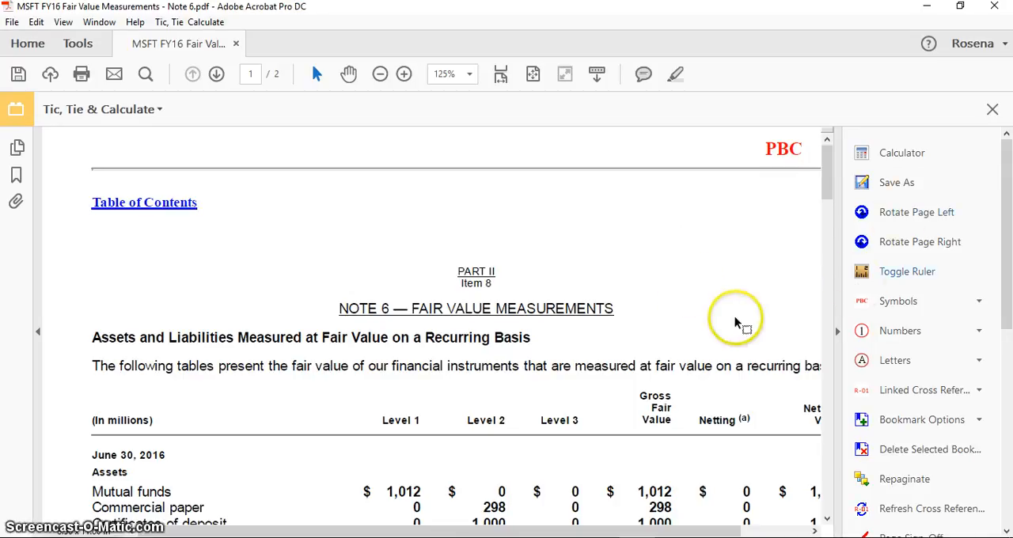
# Step: Stamp the red Footed symbol beside the June 30, 2016 asset totals for Level 1, Level 2, Level 3, Gross Fair Value and Netting
pyautogui.scroll(-2, 736, 317)
pyautogui.scroll(-4, 735, 315)
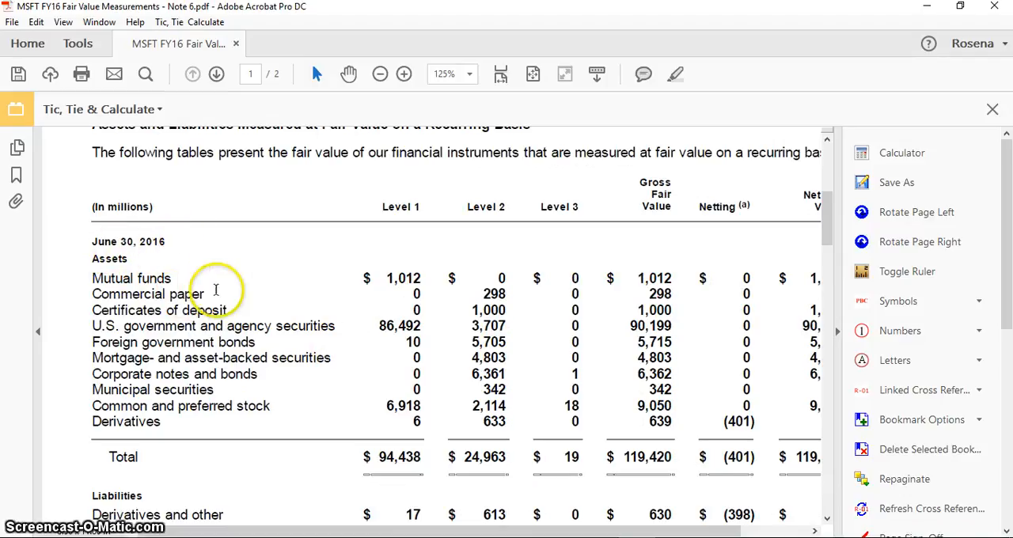
pyautogui.scroll(-1, 324, 321)
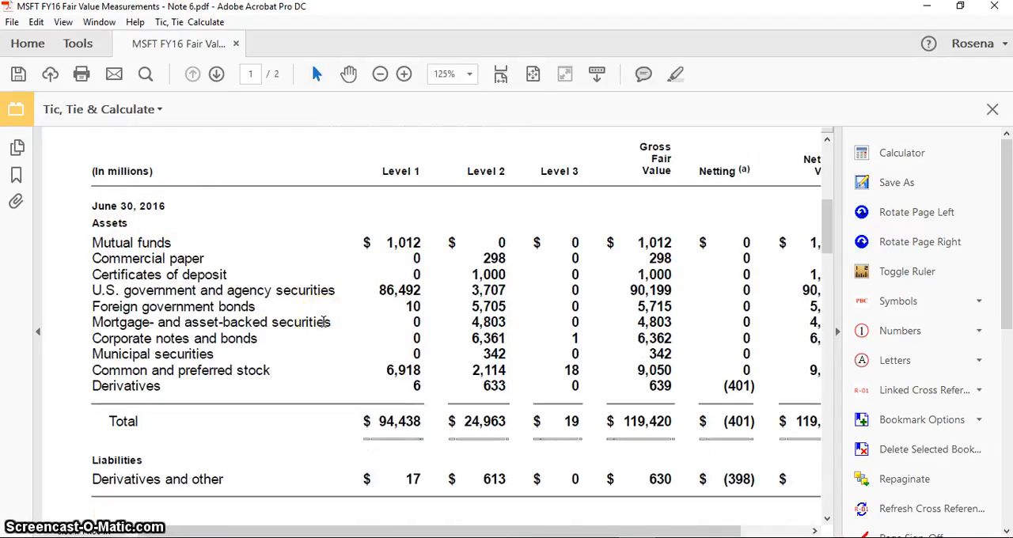
pyautogui.scroll(1, 324, 321)
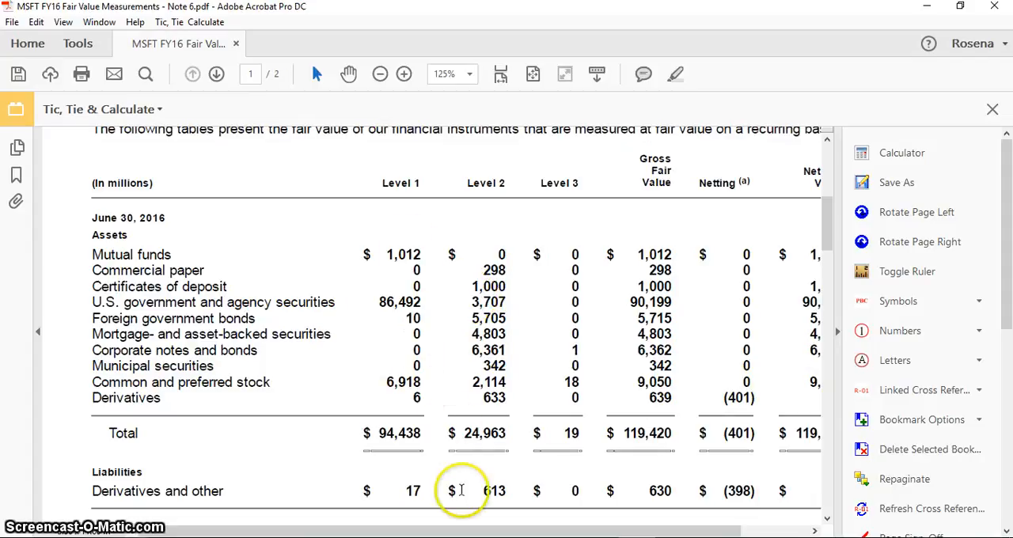
pyautogui.moveTo(381, 436); pyautogui.dragTo(424, 444)
pyautogui.click(427, 433)
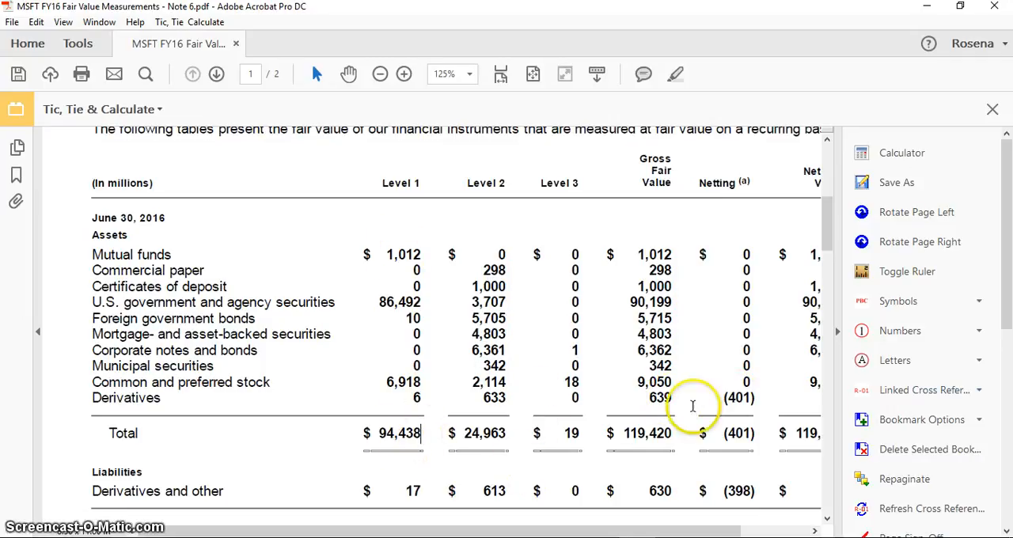
pyautogui.click(977, 301)
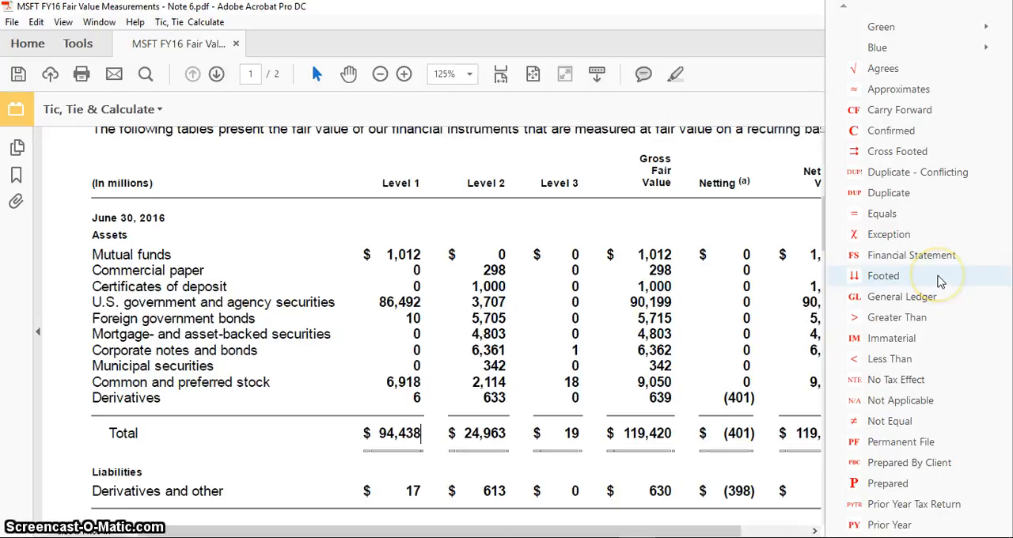
pyautogui.click(939, 282)
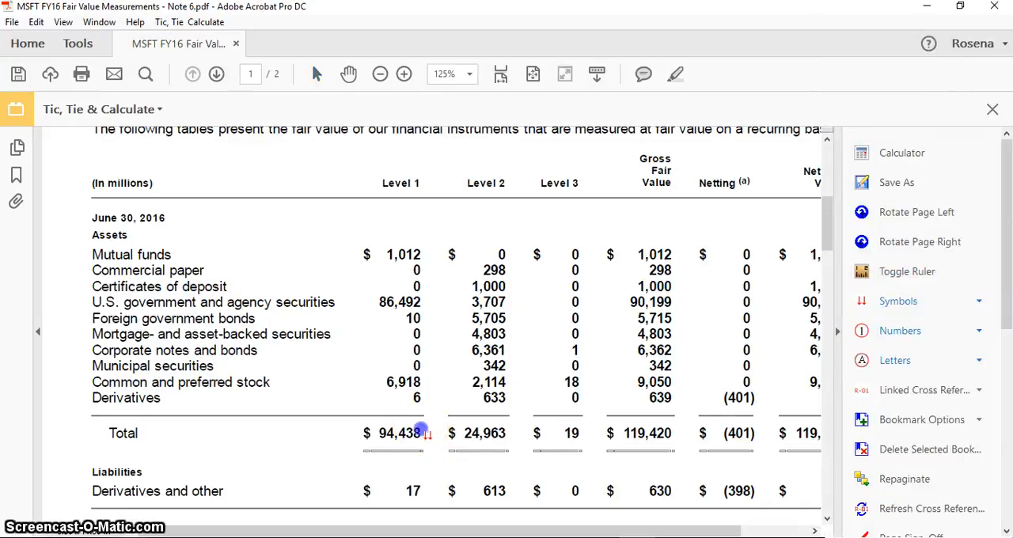
pyautogui.click(508, 434)
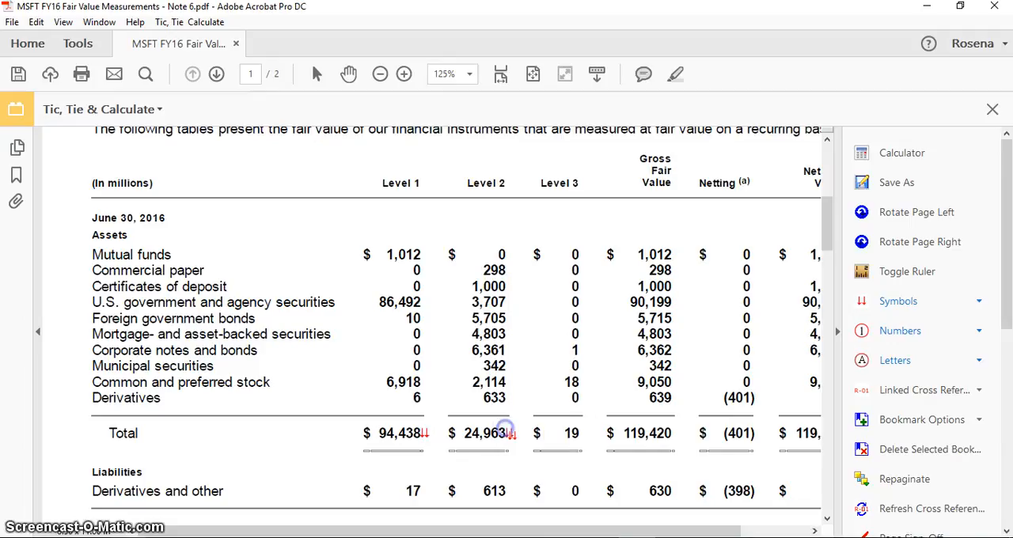
pyautogui.click(578, 432)
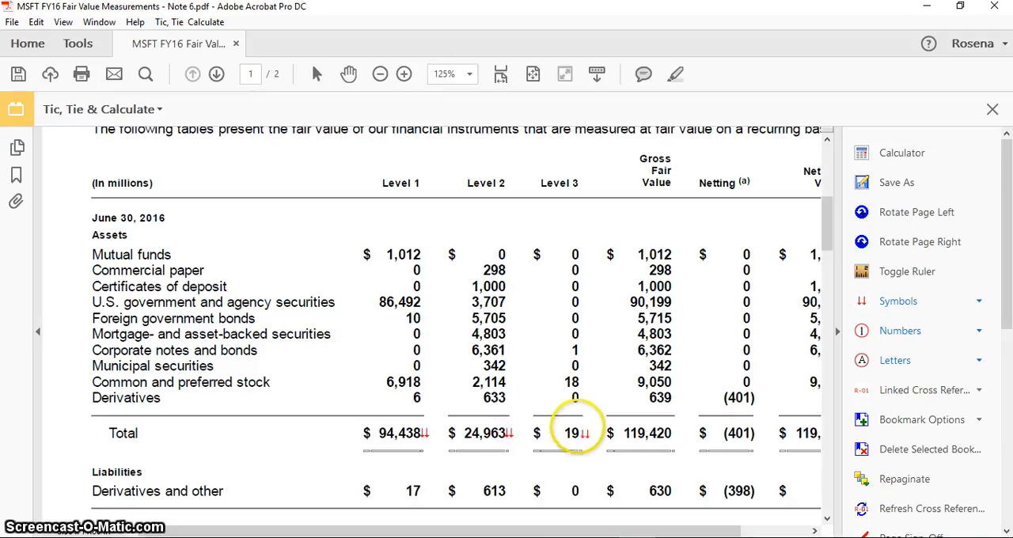
pyautogui.click(674, 433)
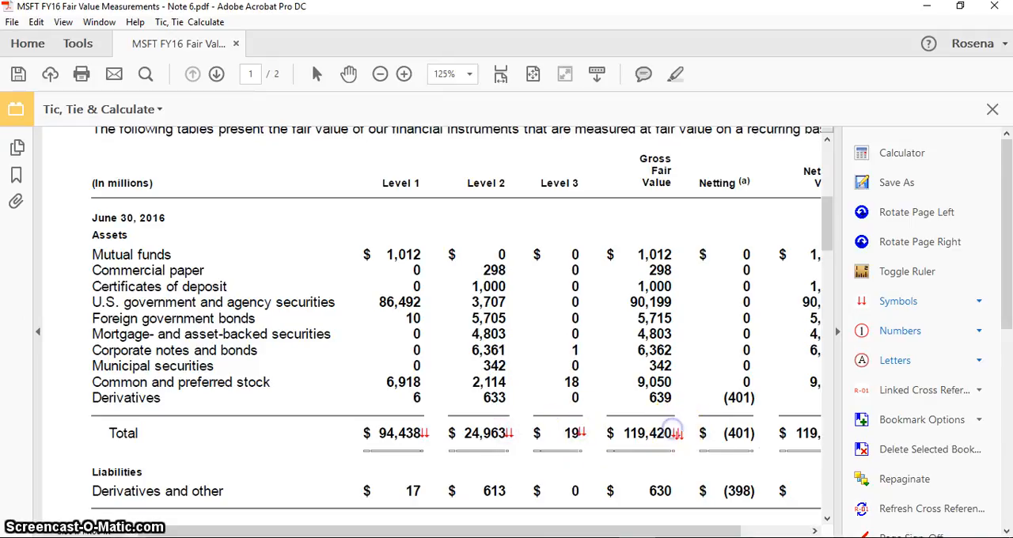
pyautogui.click(756, 433)
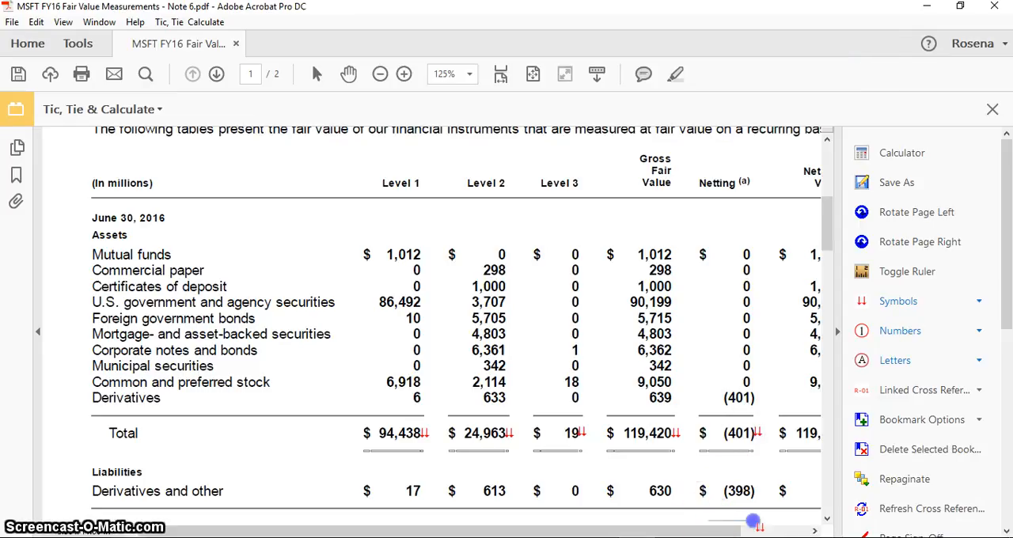
# Step: Stamp the Footed symbol beside the Net Fair Value total of the June 30, 2016 assets
pyautogui.moveTo(754, 524); pyautogui.dragTo(792, 524)
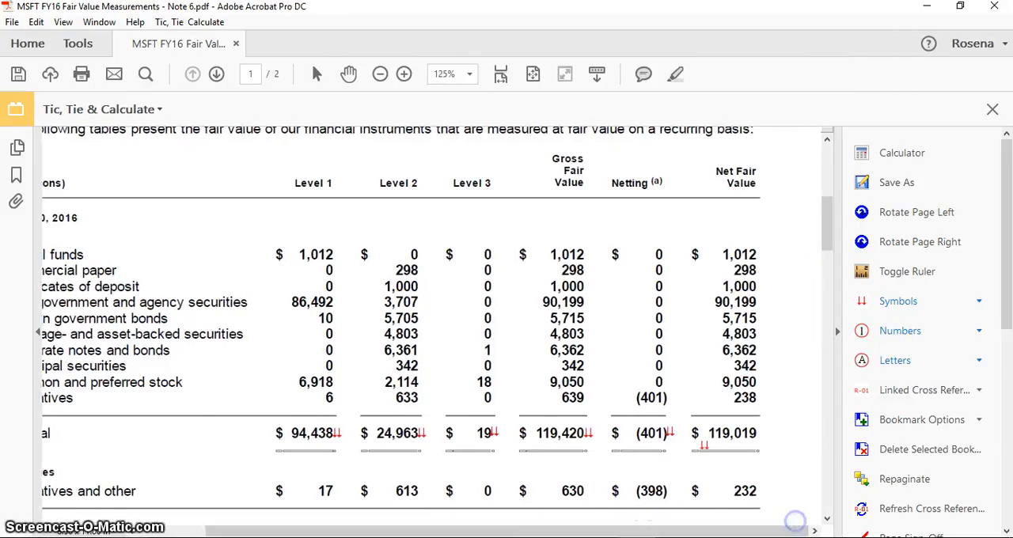
pyautogui.click(754, 432)
pyautogui.click(759, 431)
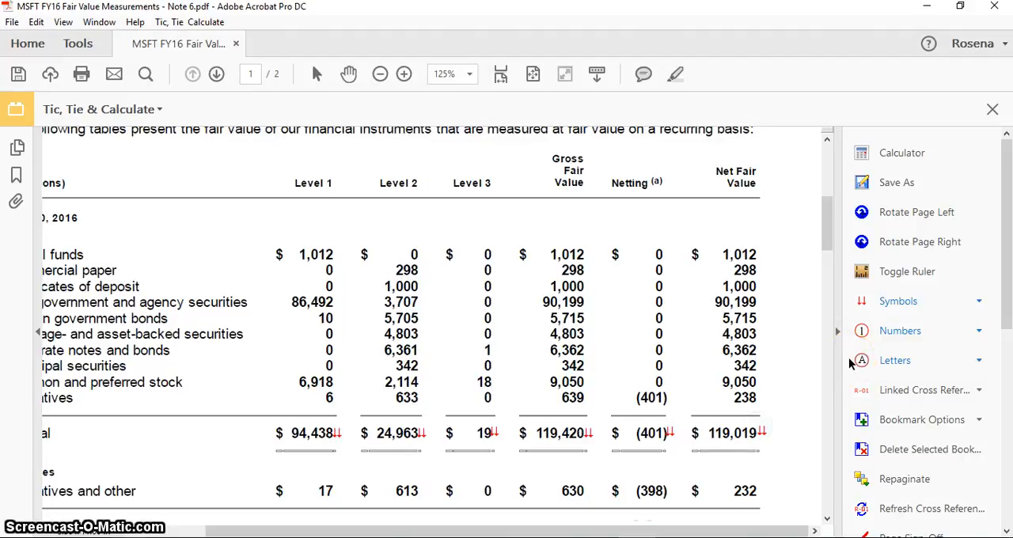
# Step: Stamp the red Cross Footed symbol beside the Mutual funds amount in the Net Fair Value column
pyautogui.click(980, 301)
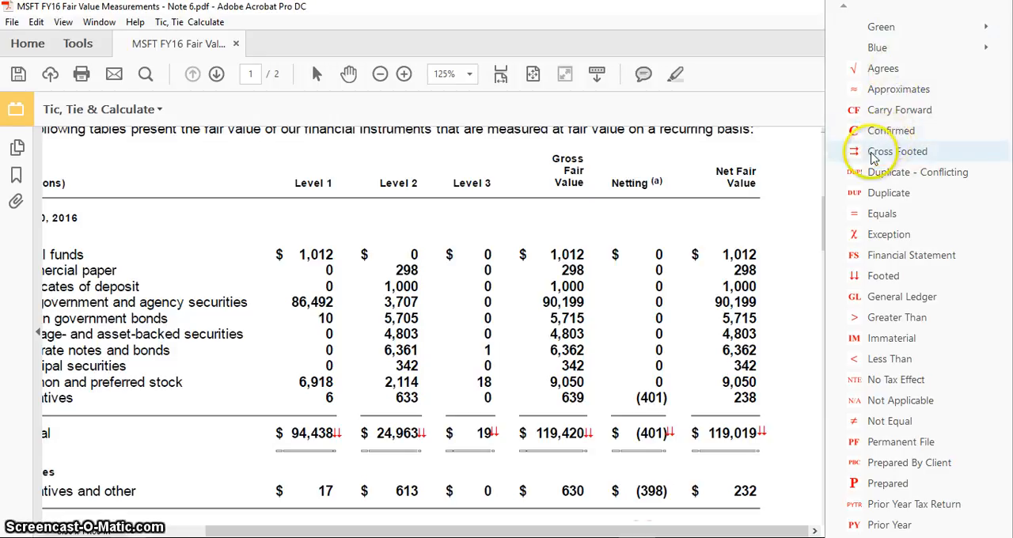
pyautogui.click(879, 160)
pyautogui.click(765, 252)
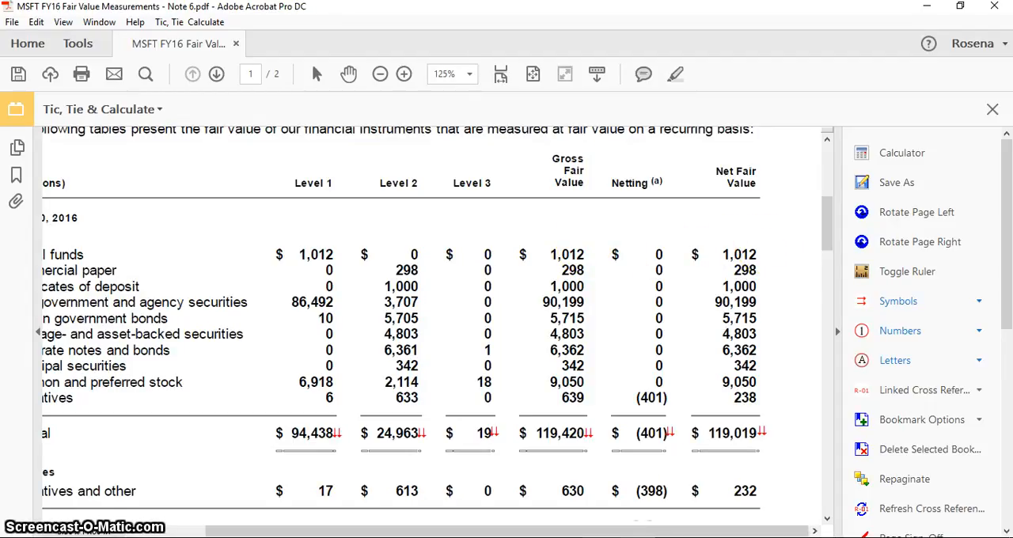
pyautogui.moveTo(577, 531); pyautogui.dragTo(654, 527)
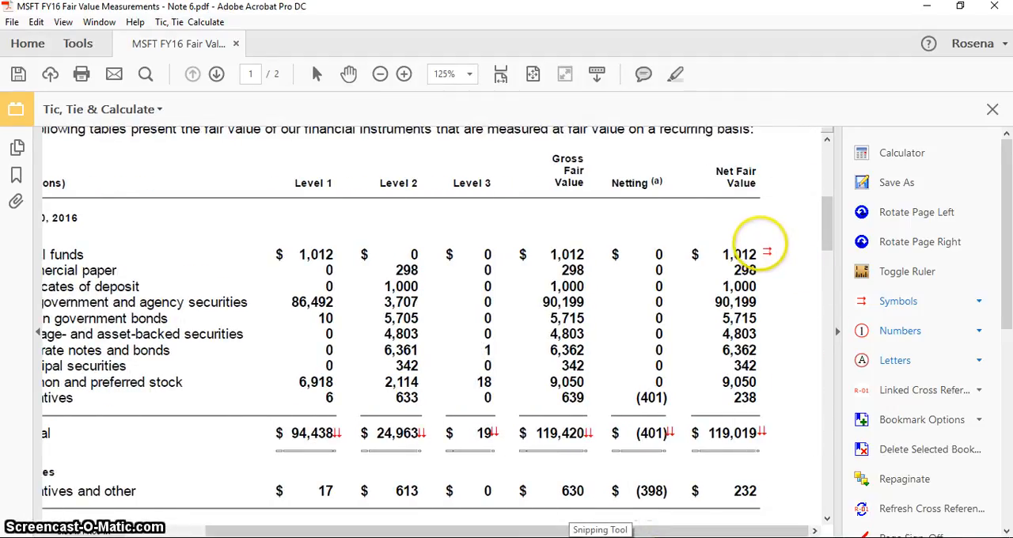
pyautogui.click(765, 252)
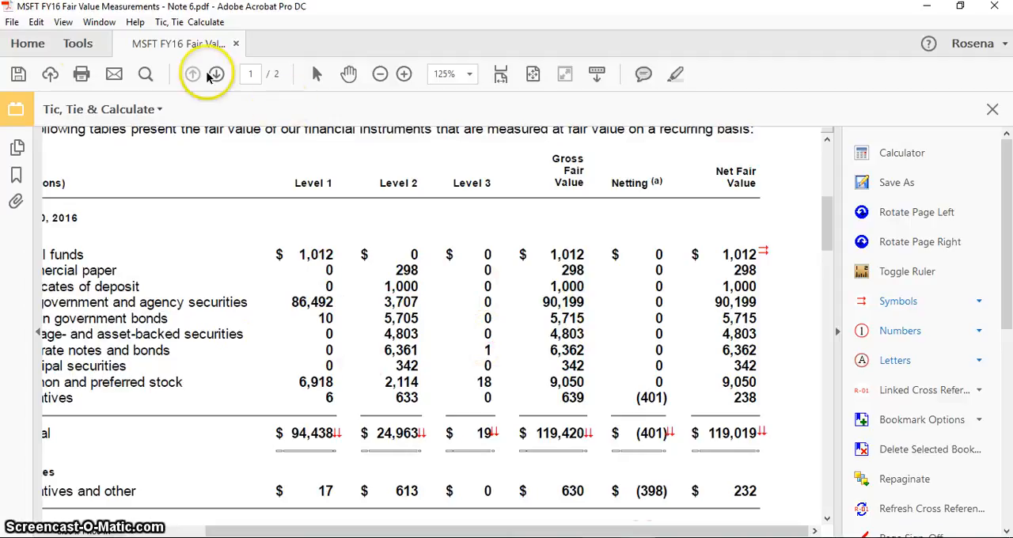
# Step: Open the Comment tool for the document from the Review & Approve tools
pyautogui.click(77, 44)
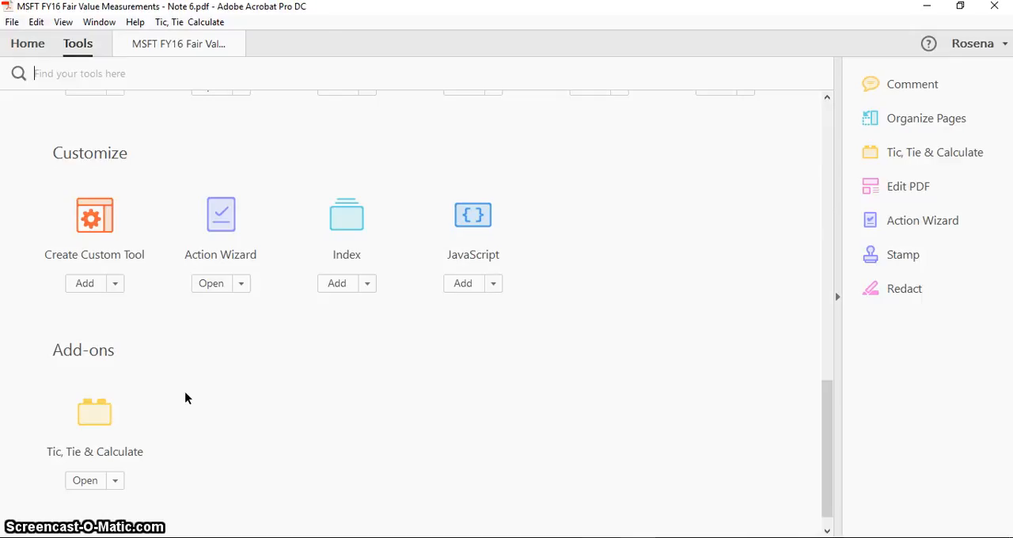
pyautogui.scroll(5, 185, 398)
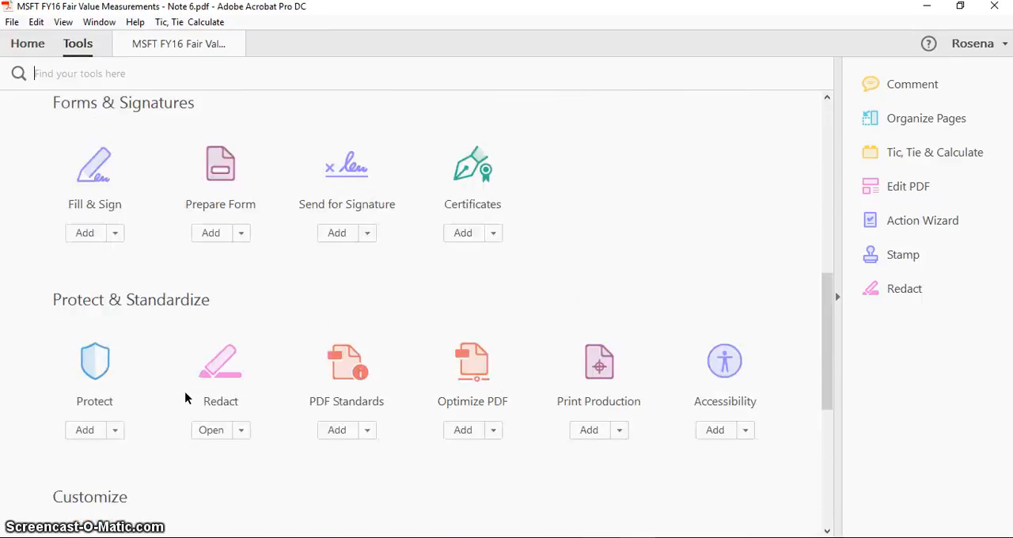
pyautogui.scroll(6, 185, 398)
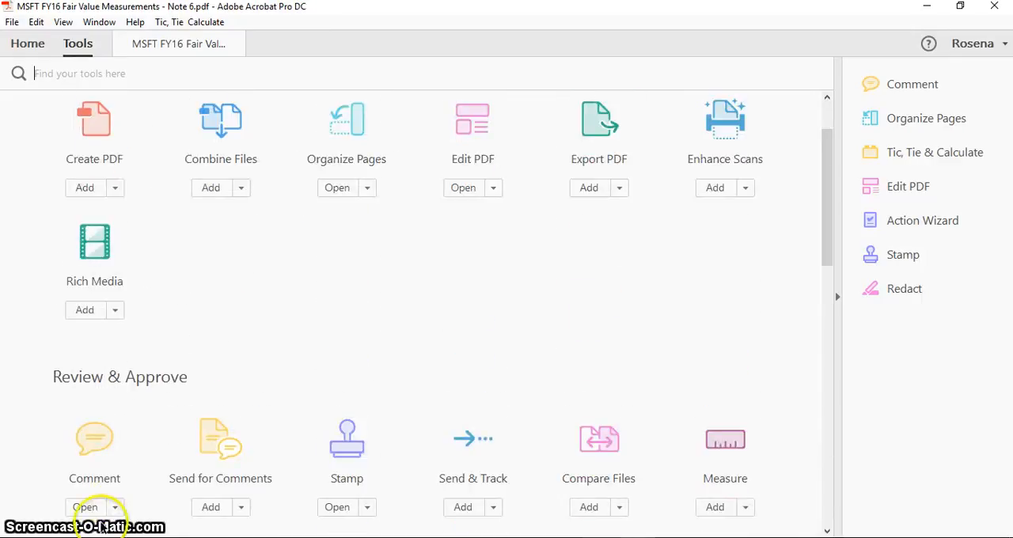
pyautogui.click(114, 508)
pyautogui.click(131, 460)
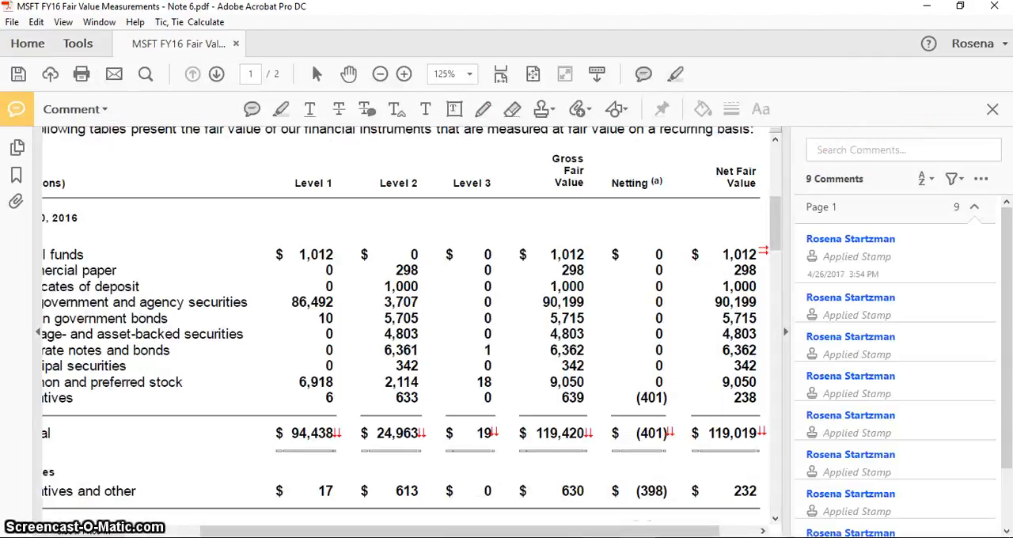
# Step: Draw a downward arrow beside the June 30, 2016 Net Fair Value amounts from Commercial paper to Derivatives and close the Comment tool
pyautogui.moveTo(668, 530); pyautogui.dragTo(738, 522)
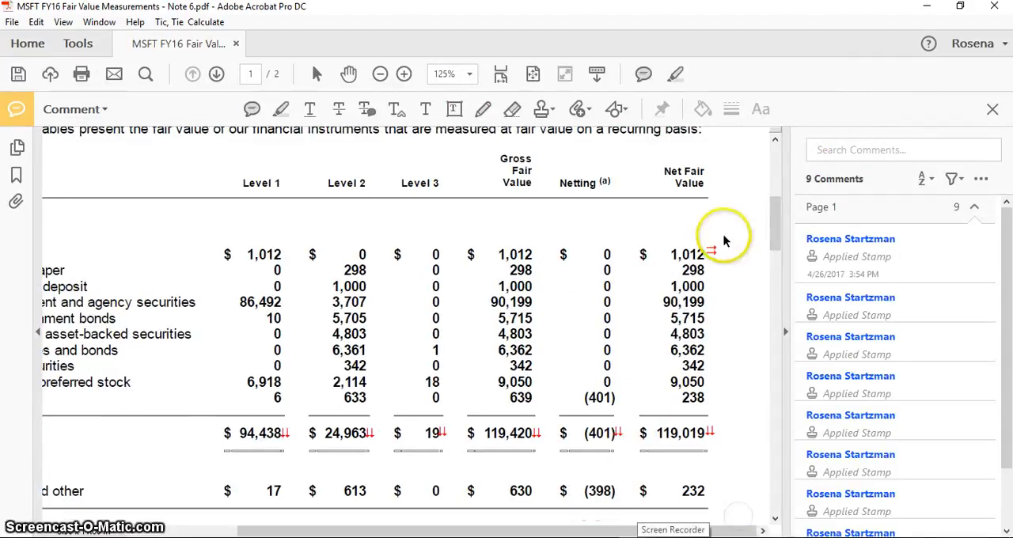
pyautogui.click(617, 111)
pyautogui.click(651, 153)
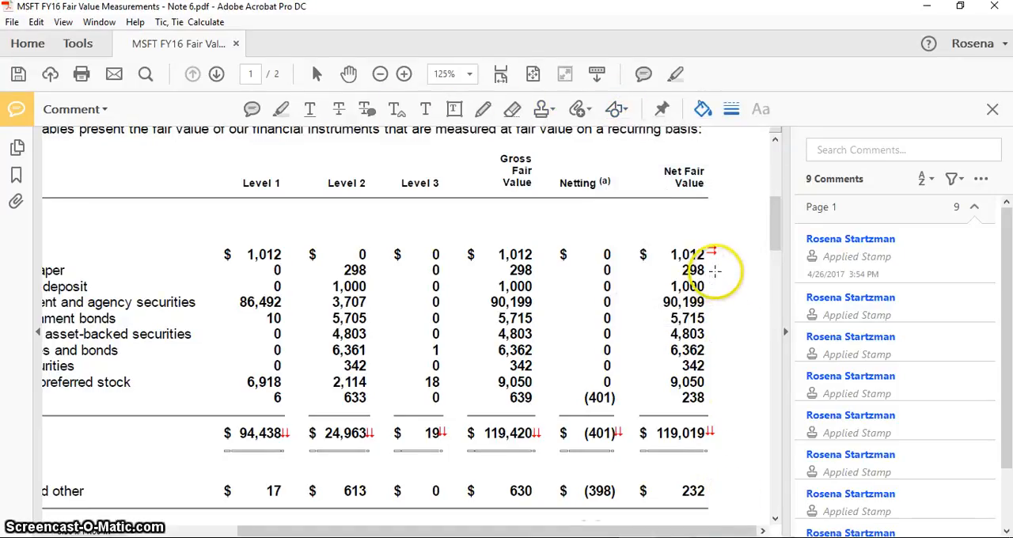
pyautogui.moveTo(715, 270); pyautogui.dragTo(715, 267)
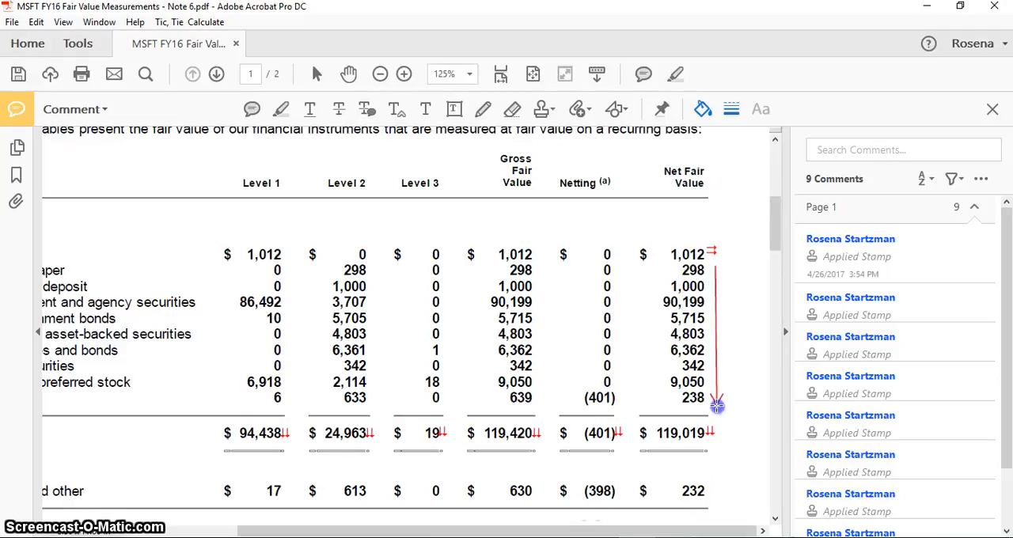
pyautogui.moveTo(718, 406); pyautogui.dragTo(718, 406)
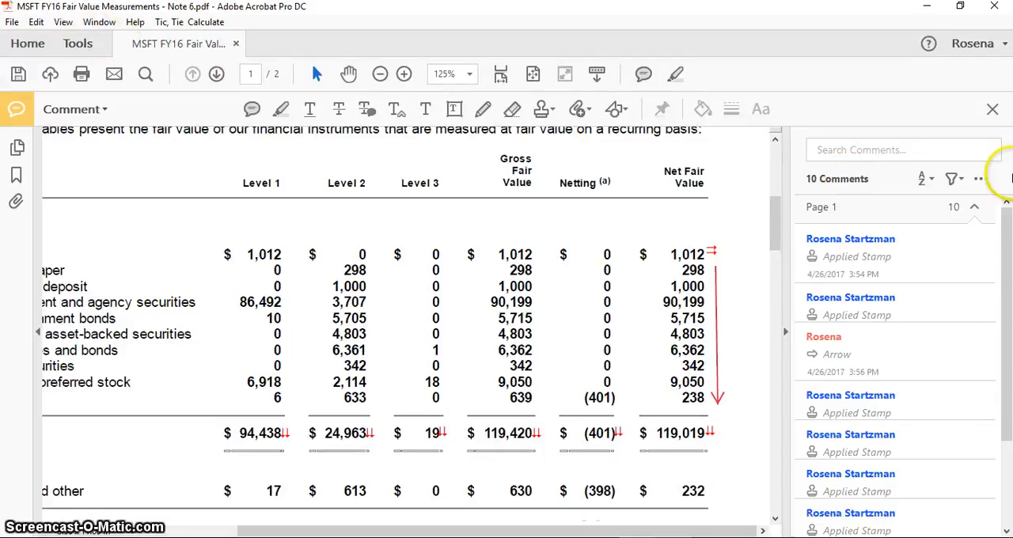
pyautogui.click(993, 109)
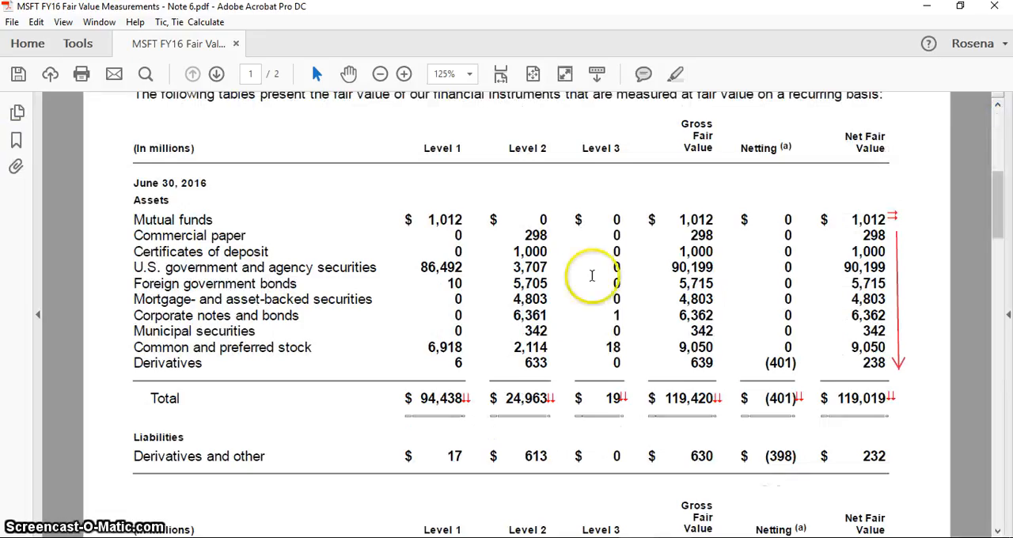
# Step: Stamp the red Prior Year symbol from Tic, Tie & Calculate beside the June 30, 2015 heading
pyautogui.scroll(-5, 563, 301)
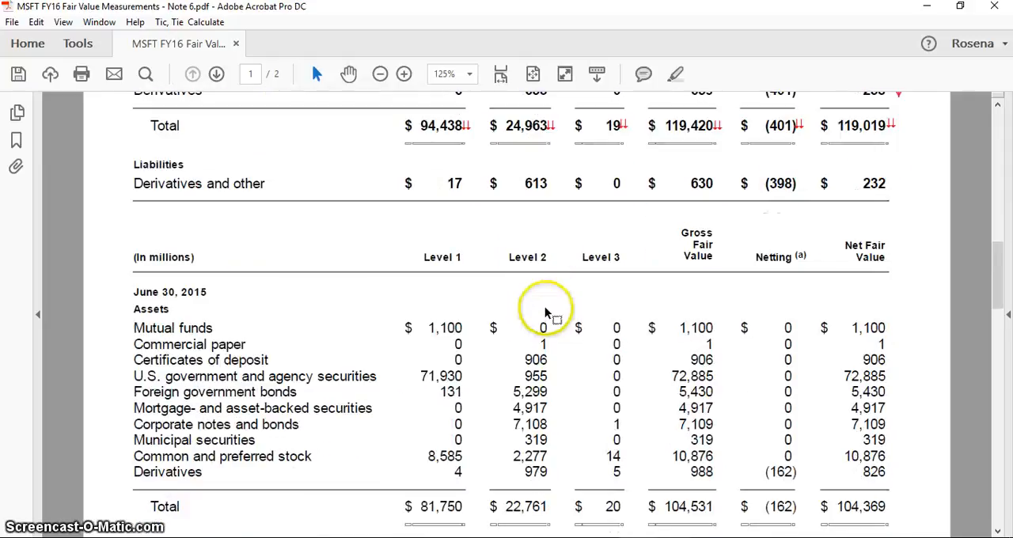
pyautogui.scroll(-1, 546, 307)
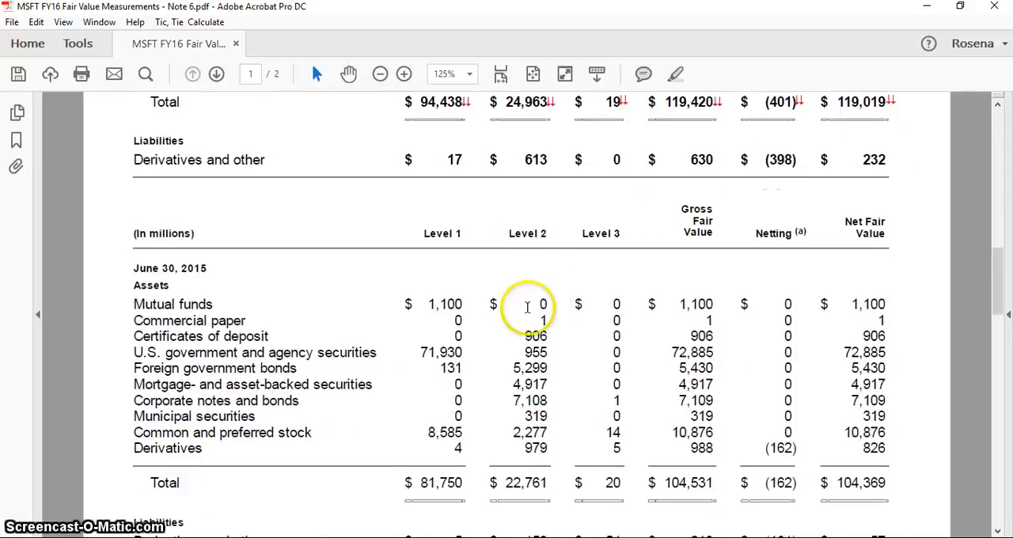
pyautogui.scroll(-1, 235, 271)
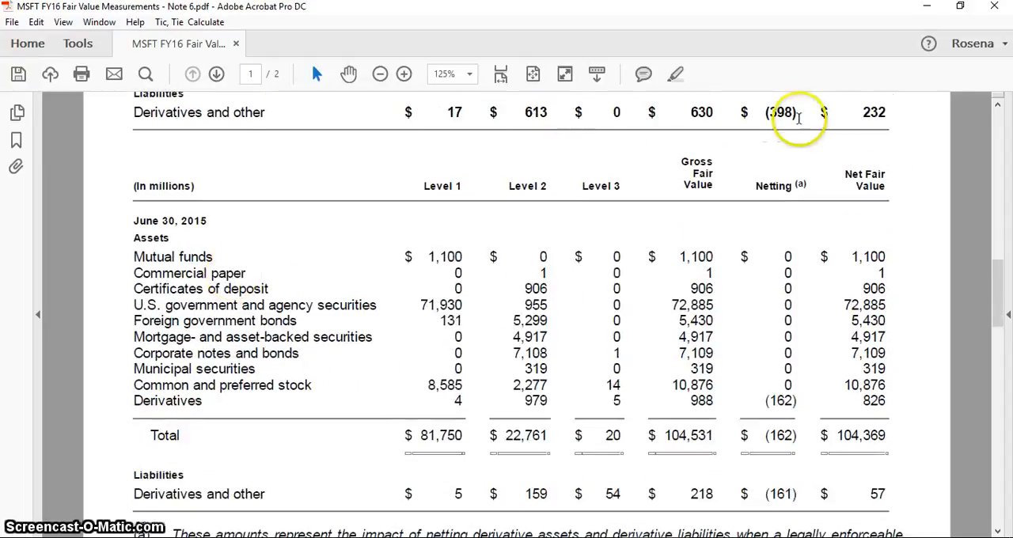
pyautogui.click(75, 43)
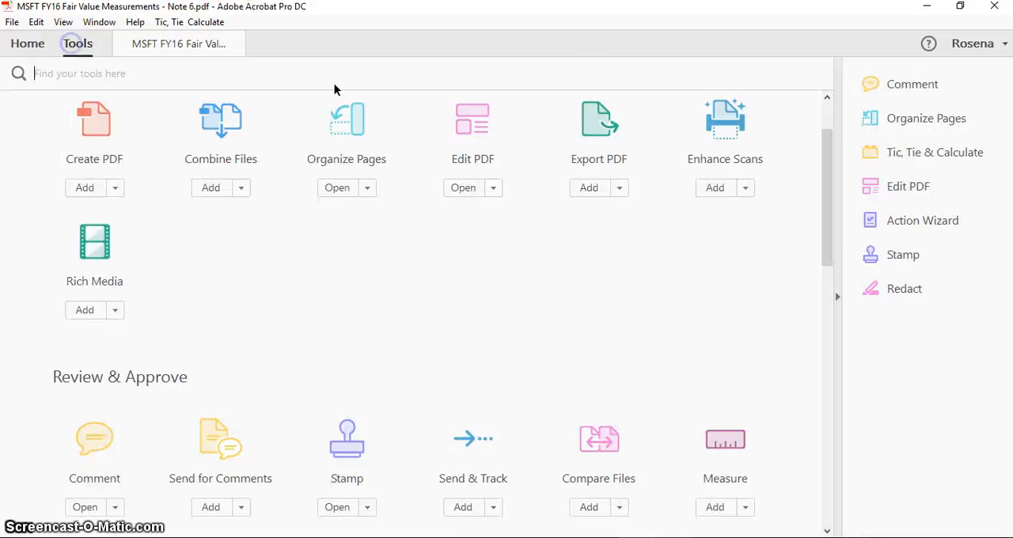
pyautogui.click(924, 149)
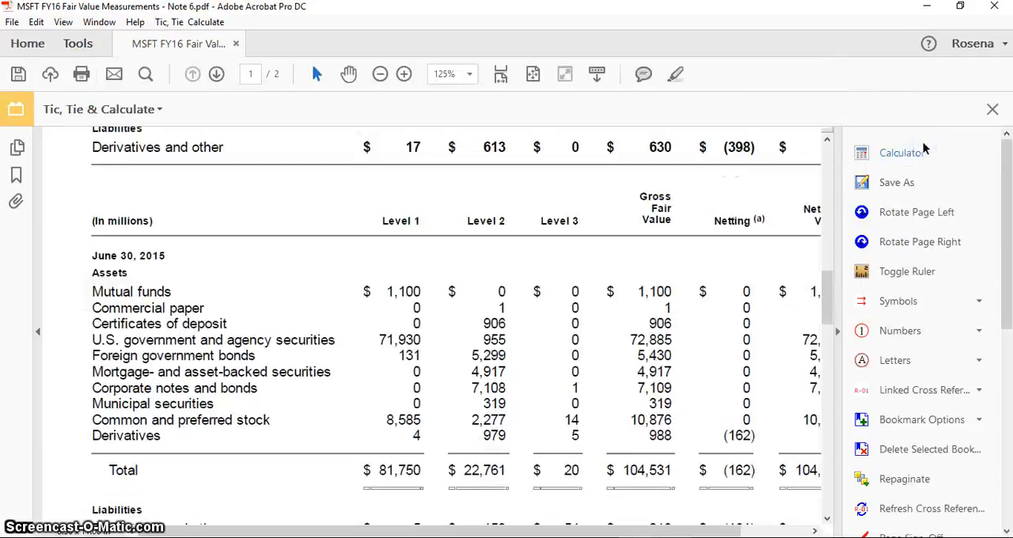
pyautogui.click(981, 304)
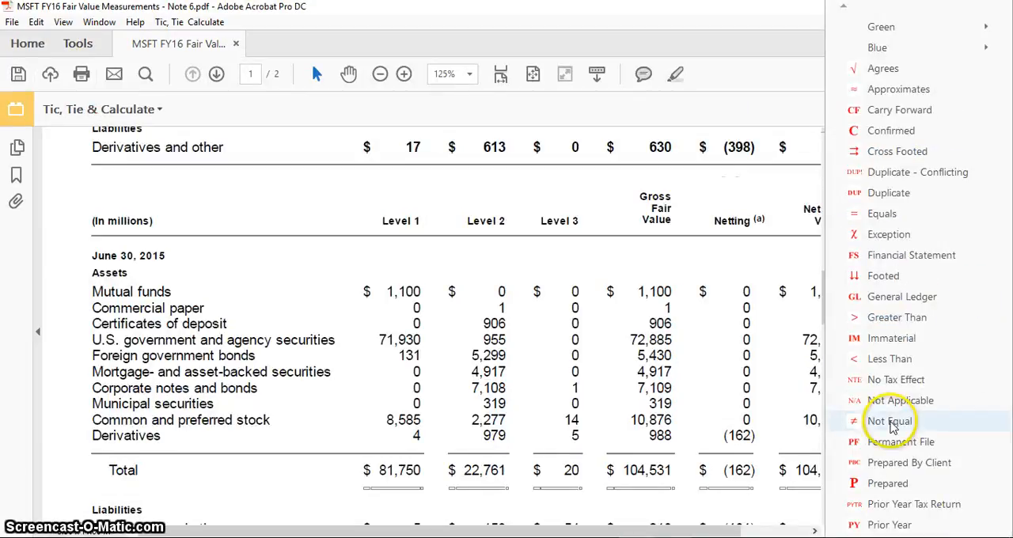
pyautogui.click(879, 526)
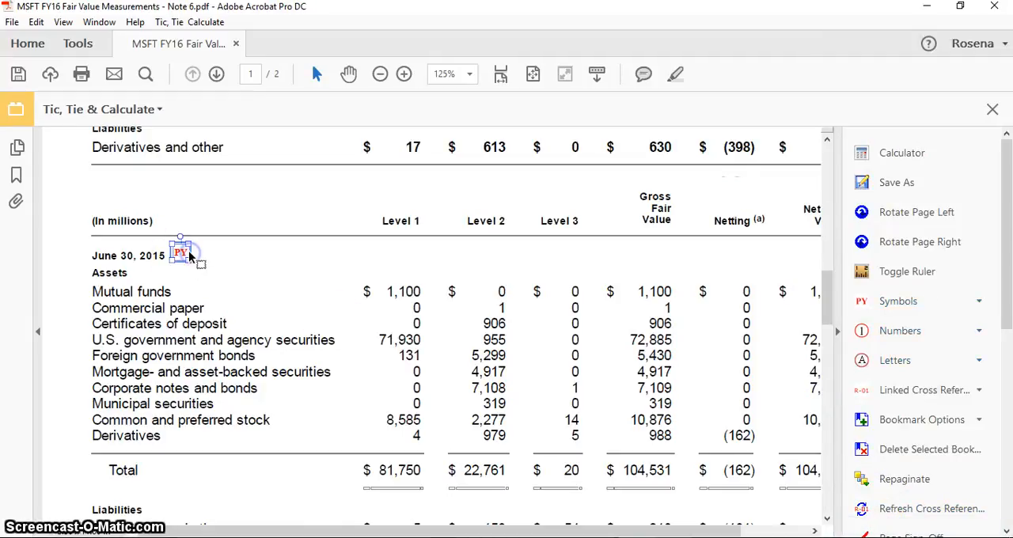
# Step: Enlarge the PY stamp and nudge it up slightly to line up with the June 30, 2015 heading
pyautogui.click(189, 251)
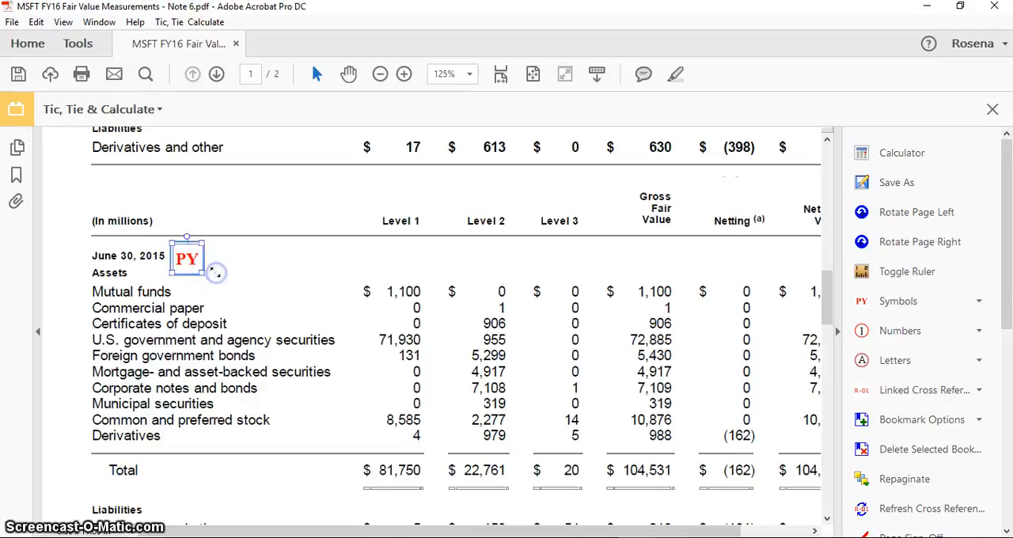
pyautogui.click(301, 264)
pyautogui.click(352, 295)
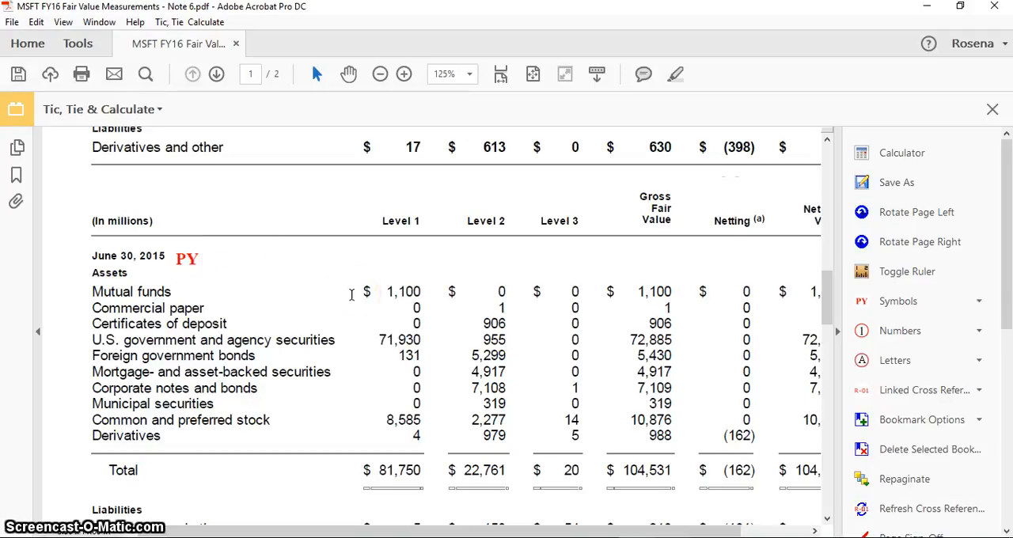
pyautogui.scroll(1, 351, 295)
pyautogui.scroll(-2, 354, 298)
pyautogui.click(187, 211)
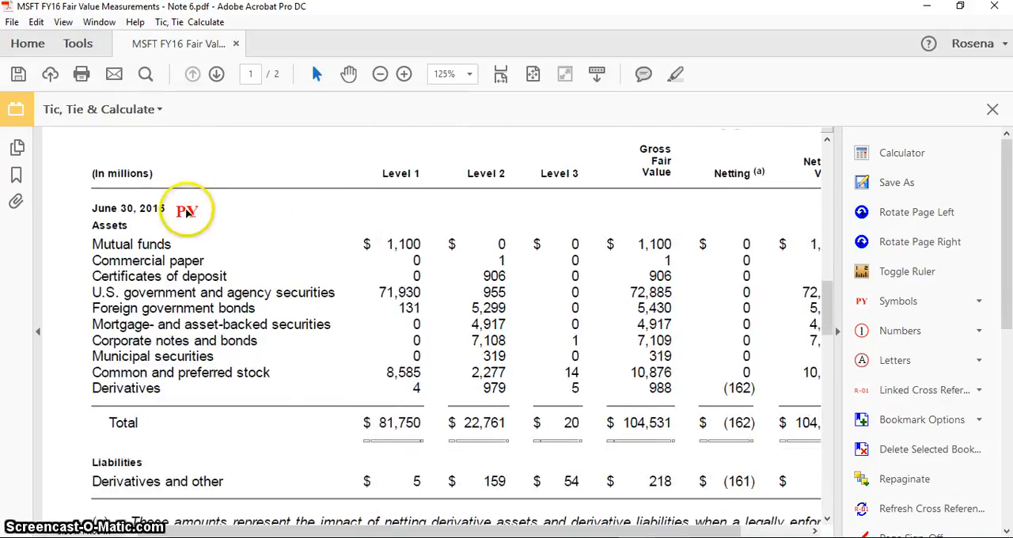
pyautogui.moveTo(194, 212); pyautogui.dragTo(193, 209)
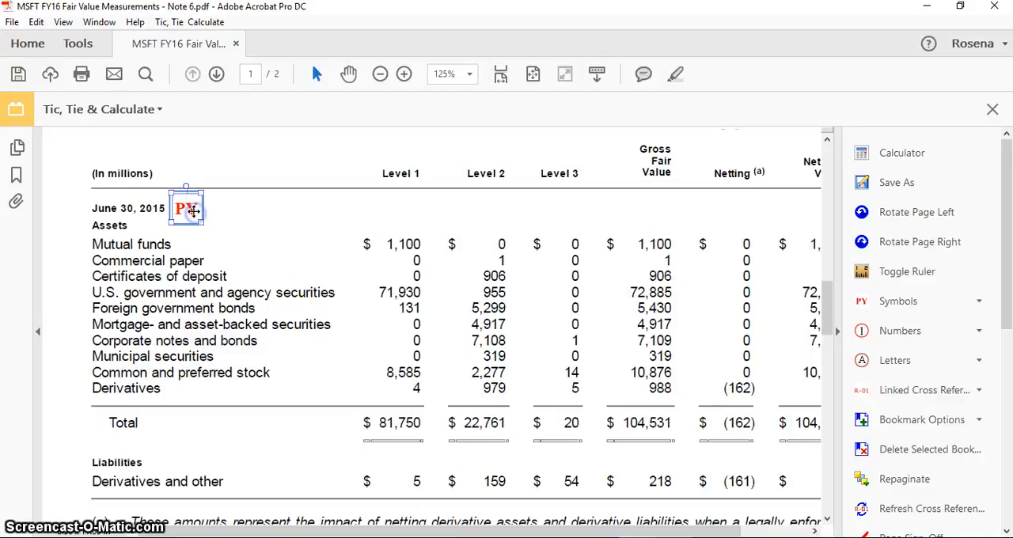